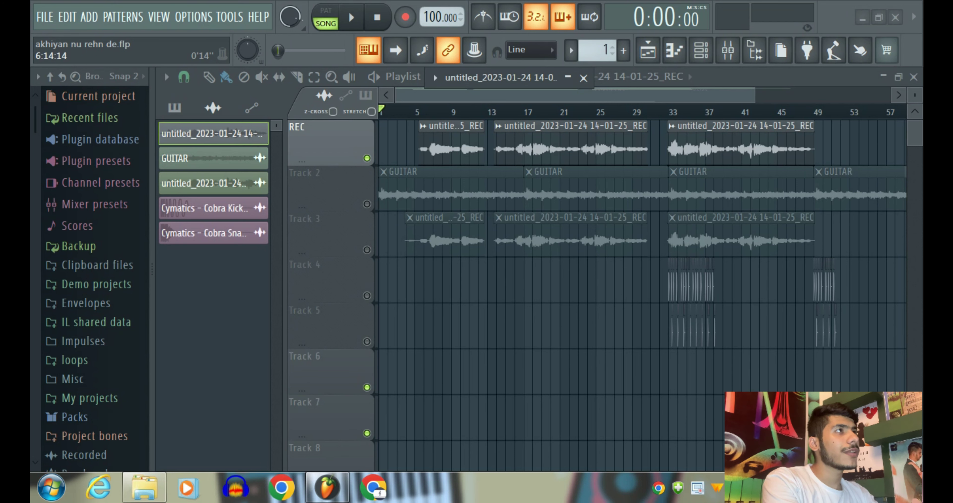
- Play back the second vocal clip on the REC track from about bar 16 and stop playback
{"action": "left_click", "coordinate": [409, 274]}
{"action": "right_click", "coordinate": [410, 273]}
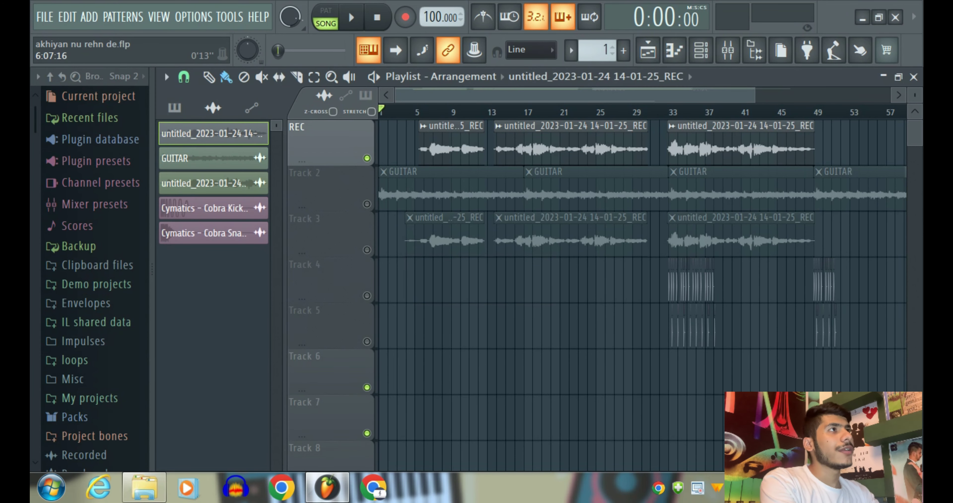
{"action": "scroll", "coordinate": [427, 150], "scroll_direction": "up", "scroll_amount": 8}
{"action": "scroll", "coordinate": [428, 149], "scroll_direction": "down", "scroll_amount": 3}
{"action": "scroll", "coordinate": [428, 149], "scroll_direction": "down", "scroll_amount": 2}
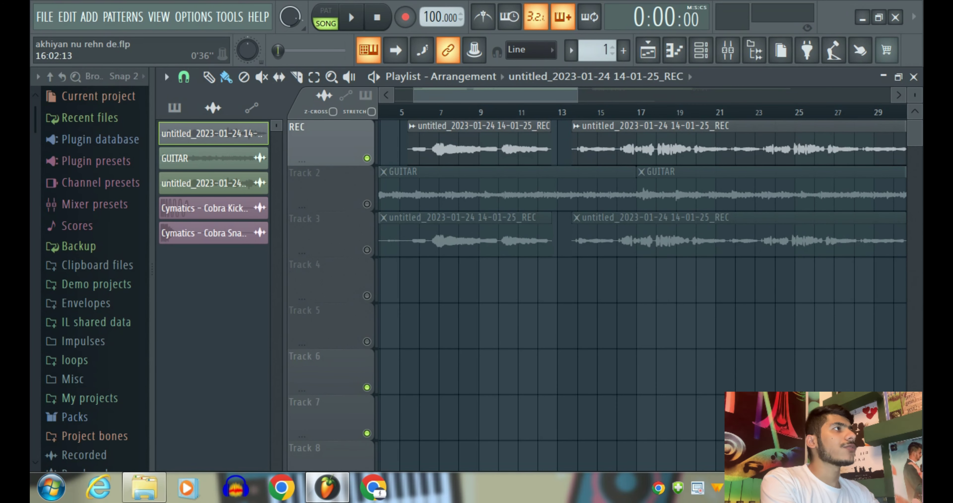
{"action": "left_click", "coordinate": [620, 112]}
{"action": "key", "text": "space"}
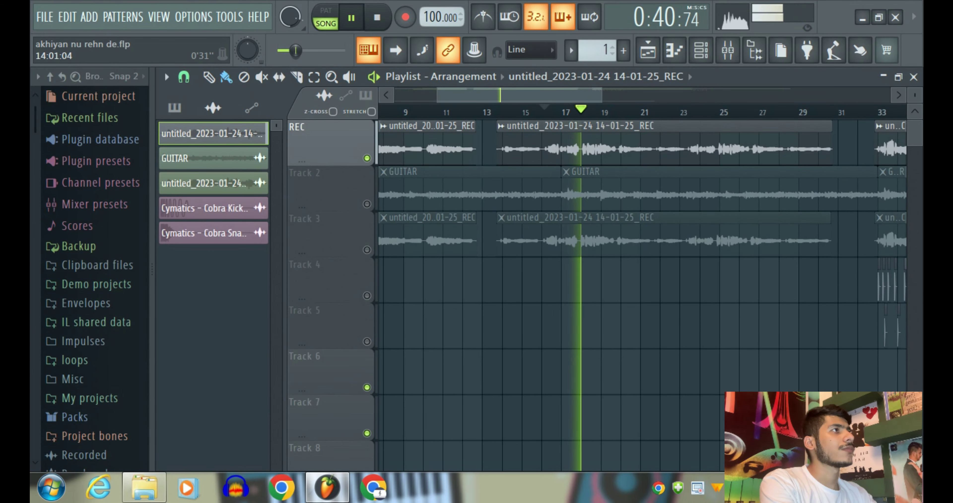
{"action": "scroll", "coordinate": [502, 156], "scroll_direction": "down", "scroll_amount": 1}
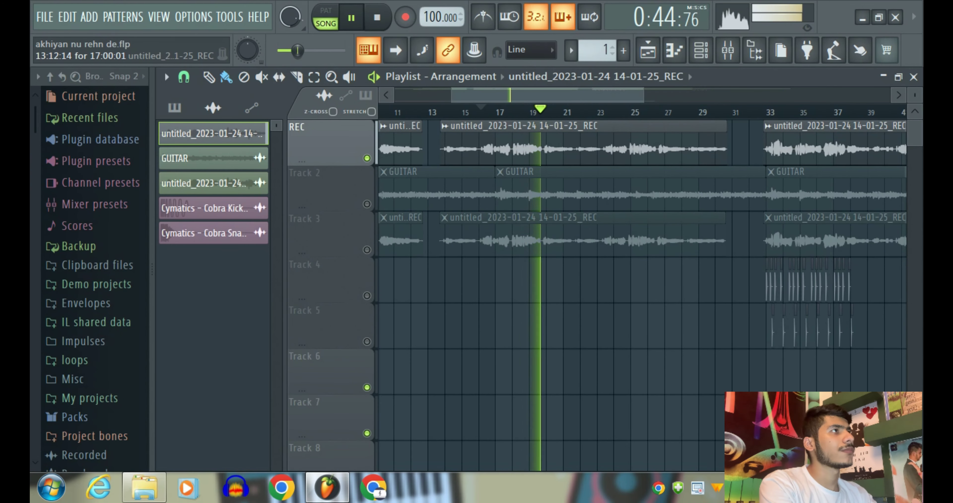
{"action": "key", "text": "space"}
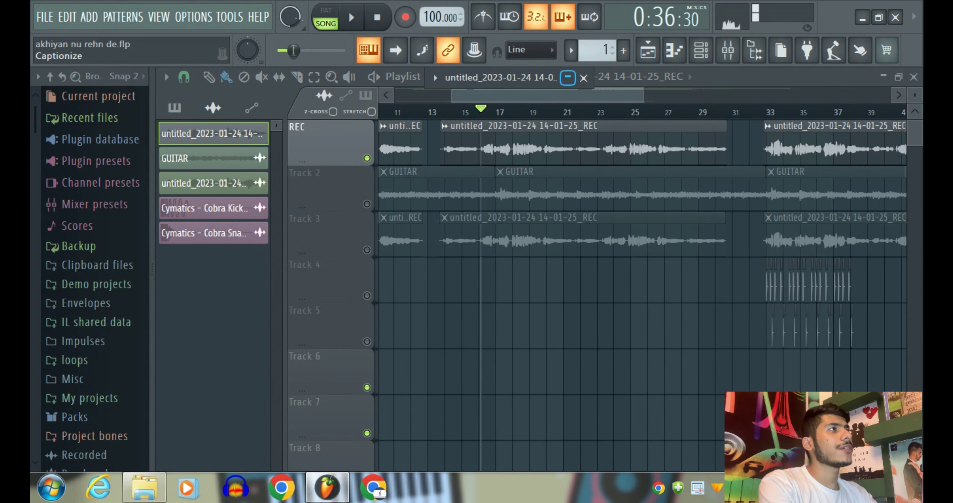
- Close the recorded sample's channel window and play the second REC vocal clip from its beginning
{"action": "left_click", "coordinate": [568, 77]}
{"action": "left_click", "coordinate": [568, 78]}
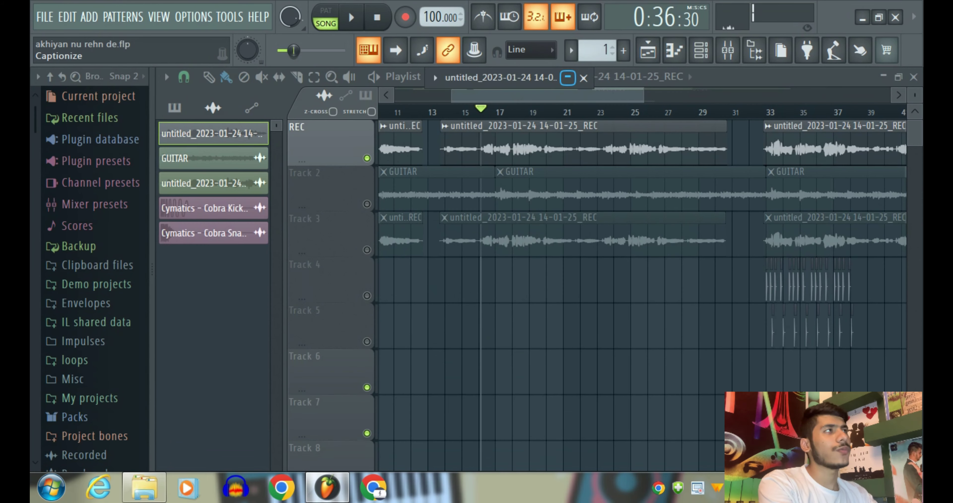
{"action": "left_click", "coordinate": [584, 78]}
{"action": "left_click_drag", "start_coordinate": [581, 96], "coordinate": [522, 95]}
{"action": "left_click", "coordinate": [594, 111]}
{"action": "key", "text": "space"}
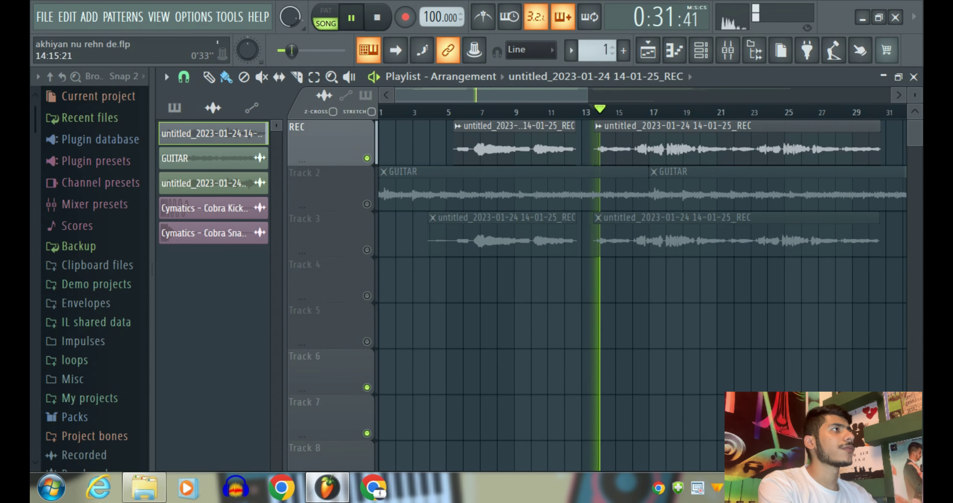
{"action": "scroll", "coordinate": [615, 111], "scroll_direction": "up", "scroll_amount": 3}
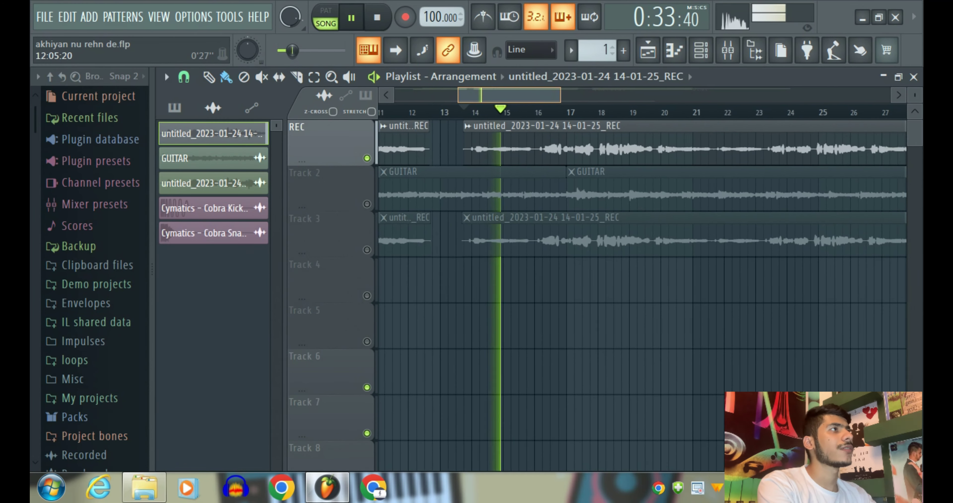
{"action": "scroll", "coordinate": [615, 111], "scroll_direction": "down", "scroll_amount": 3}
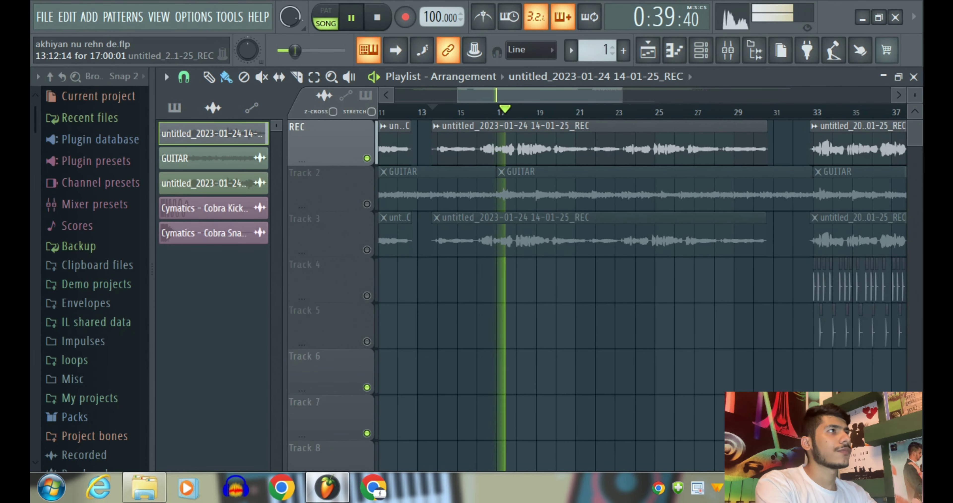
{"action": "key", "text": "space"}
- Look at the second REC clip's channel settings and mixer track assignment, and bring up the mixer maximized
{"action": "scroll", "coordinate": [614, 112], "scroll_direction": "up", "scroll_amount": 3}
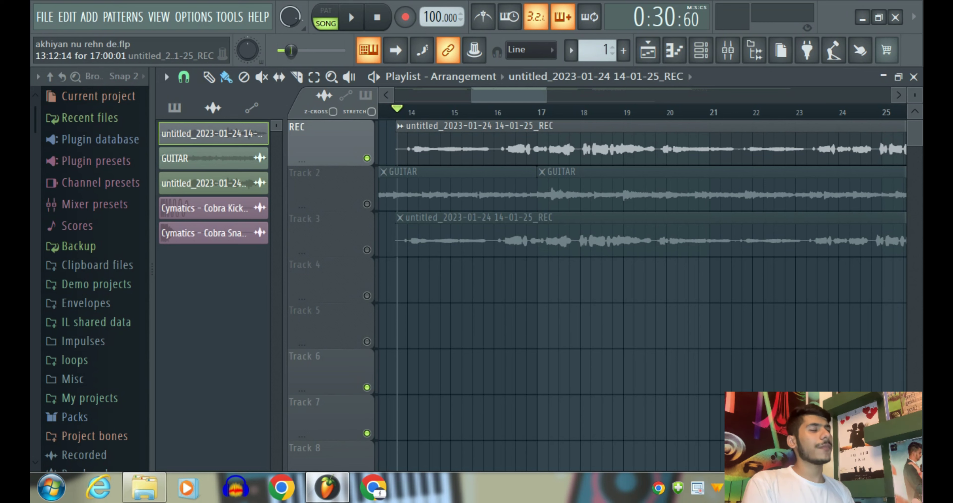
{"action": "double_click", "coordinate": [518, 126]}
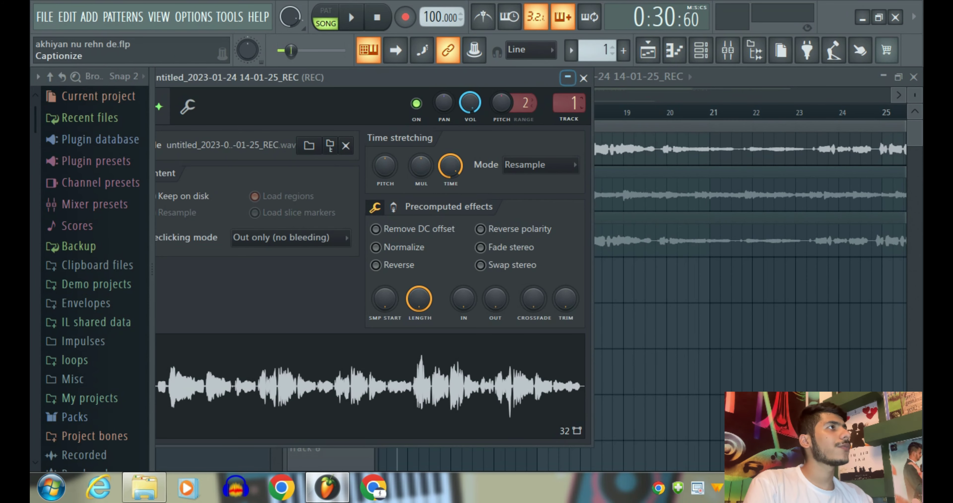
{"action": "left_click", "coordinate": [568, 78]}
{"action": "left_click", "coordinate": [728, 50]}
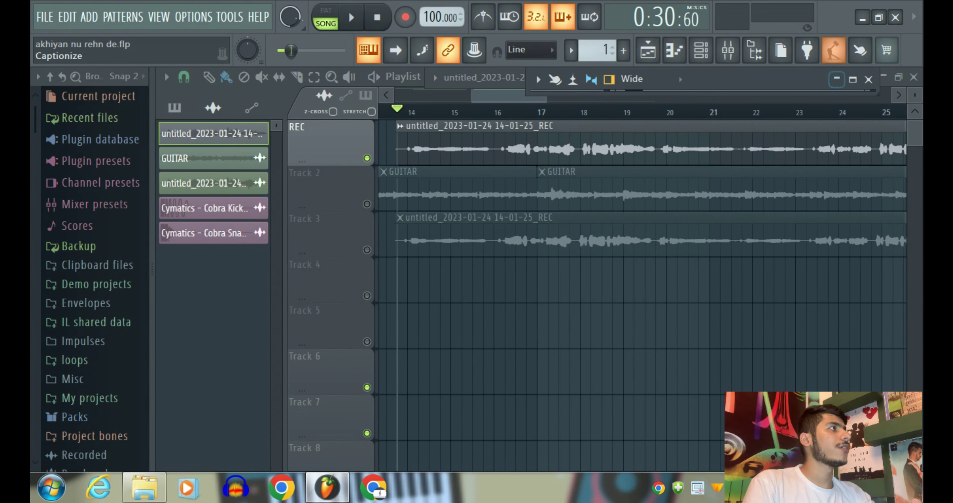
{"action": "left_click", "coordinate": [853, 79]}
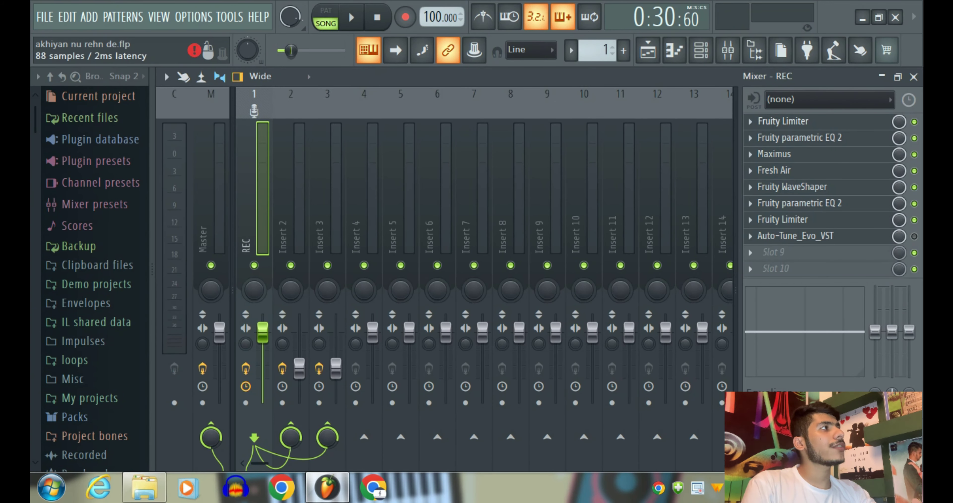
- Examine the first Fruity Limiter on the REC mixer track at full size while playing the vocal
{"action": "left_click", "coordinate": [783, 122]}
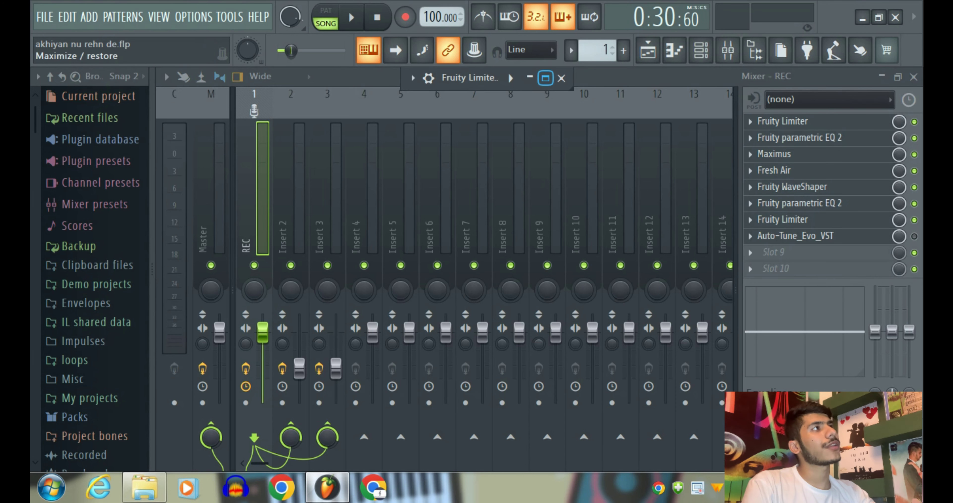
{"action": "left_click", "coordinate": [546, 78]}
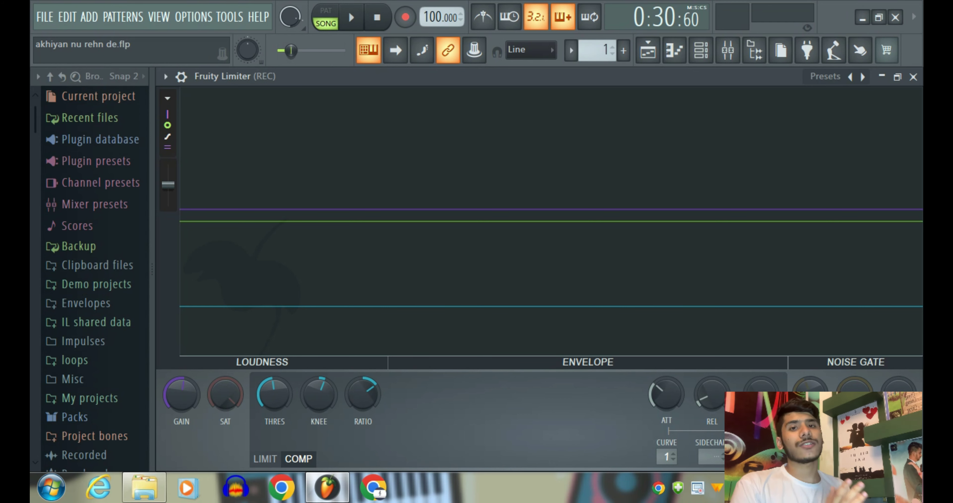
{"action": "key", "text": "space"}
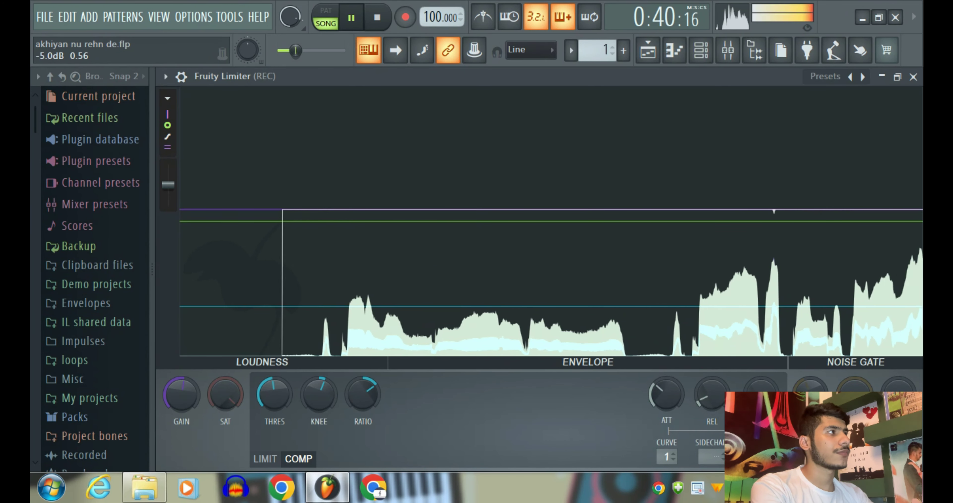
{"action": "key", "text": "space"}
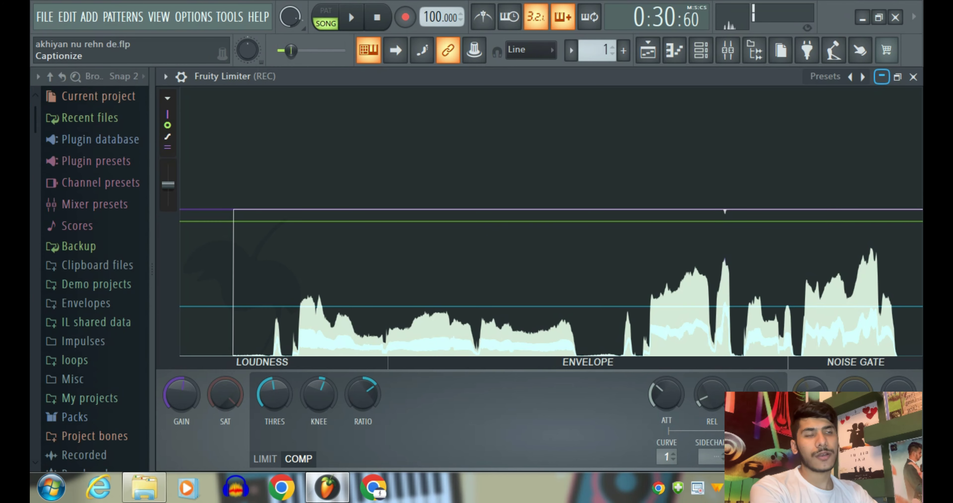
{"action": "left_click", "coordinate": [882, 76]}
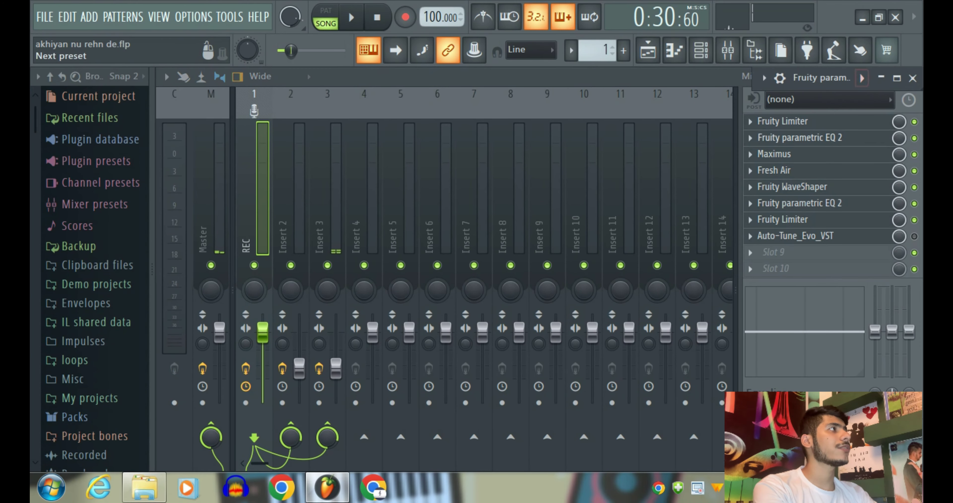
- Review the first Fruity parametric EQ 2 on the REC track and choose Low pass as band 7's type
{"action": "left_click", "coordinate": [897, 78]}
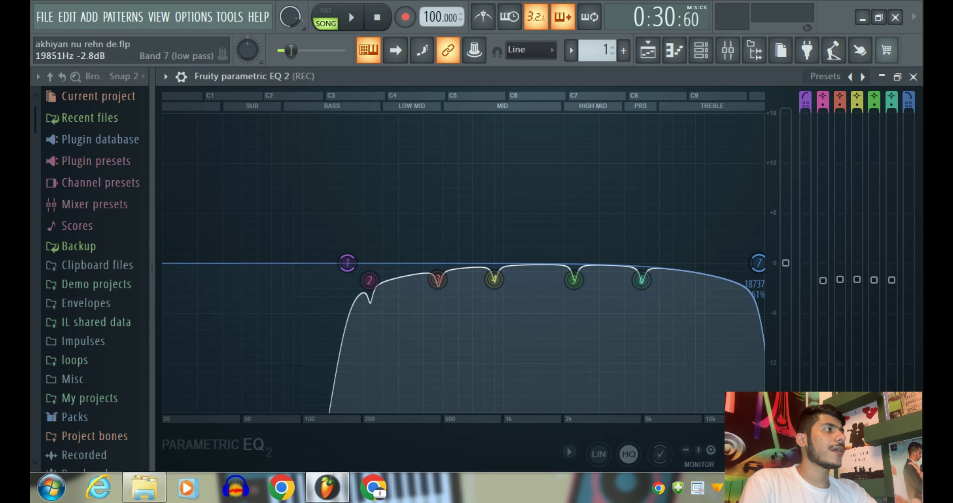
{"action": "right_click", "coordinate": [758, 263]}
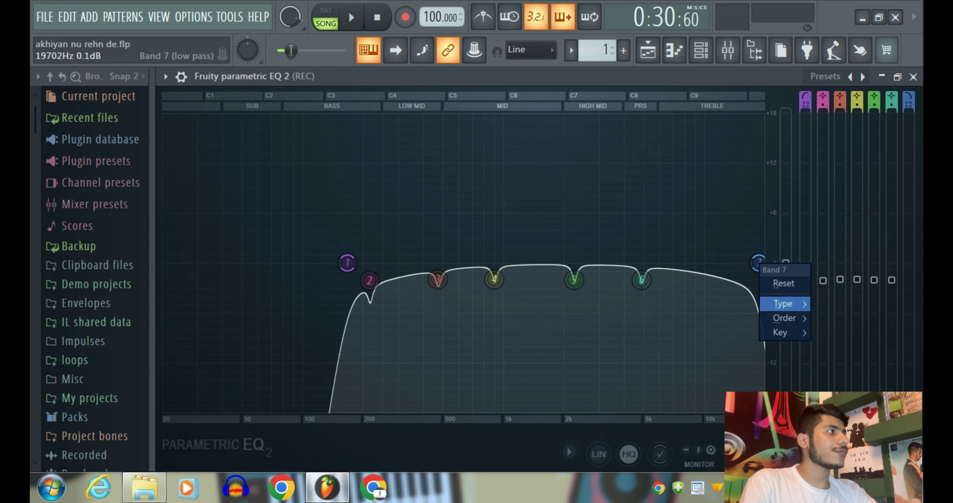
{"action": "mouse_move", "coordinate": [783, 304]}
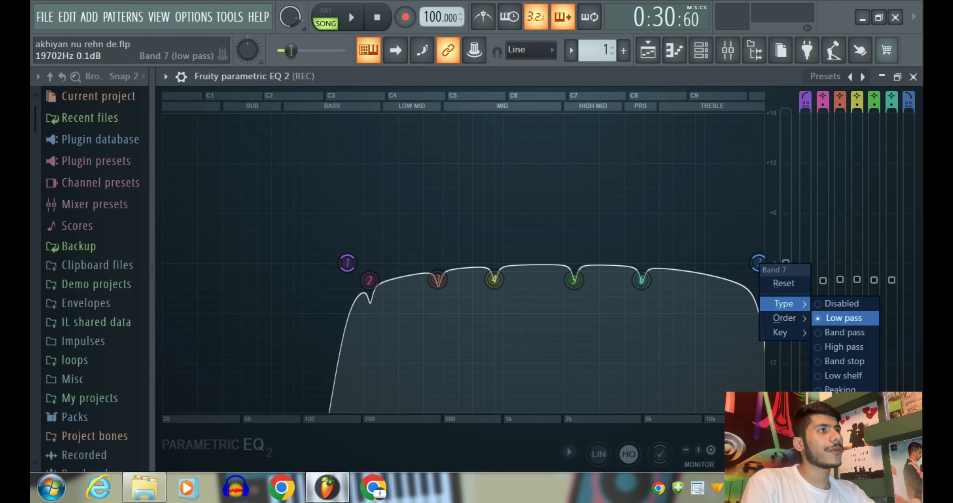
{"action": "left_click", "coordinate": [844, 318]}
{"action": "left_click", "coordinate": [881, 76]}
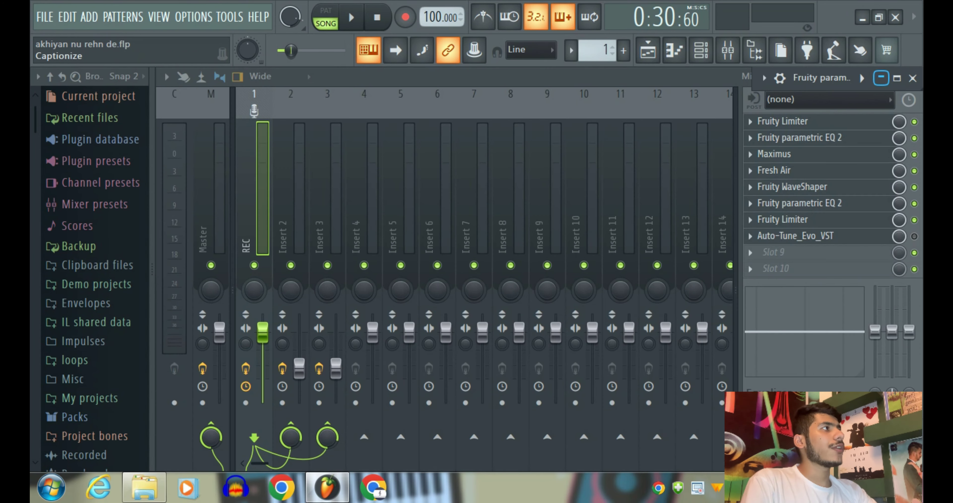
- Examine the Maximus band settings and the Fresh Air settings on the REC track
{"action": "left_click", "coordinate": [788, 155]}
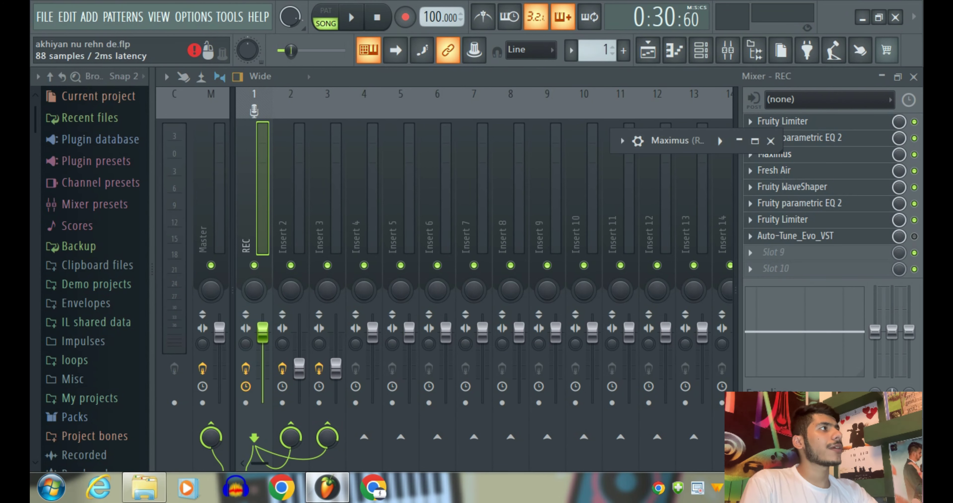
{"action": "left_click", "coordinate": [754, 141]}
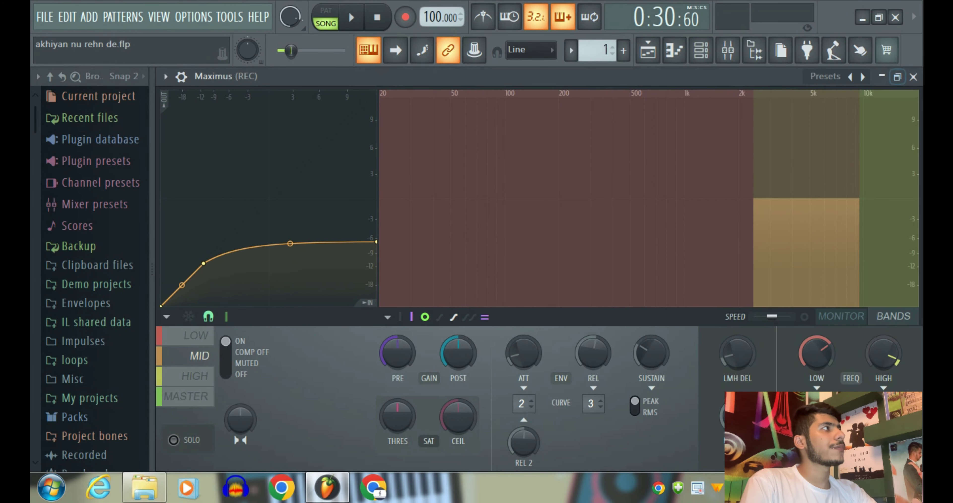
{"action": "left_click", "coordinate": [882, 76]}
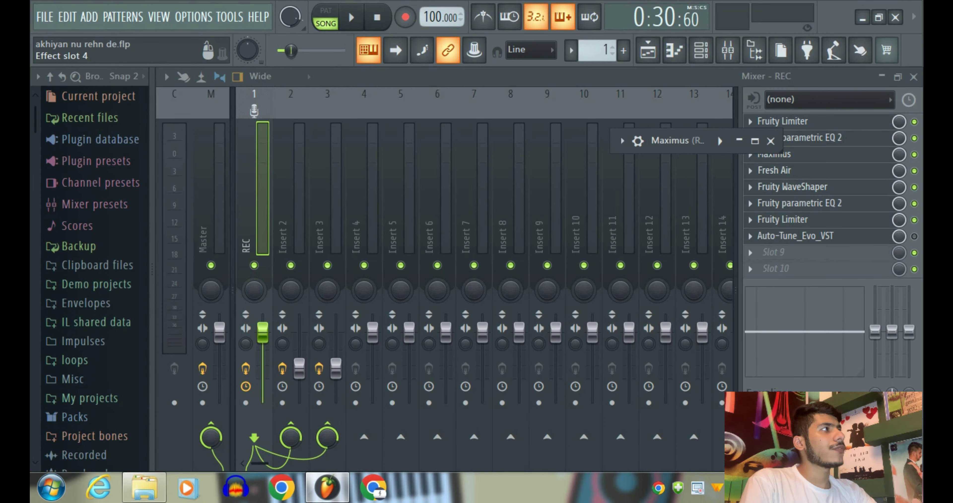
{"action": "left_click", "coordinate": [788, 171]}
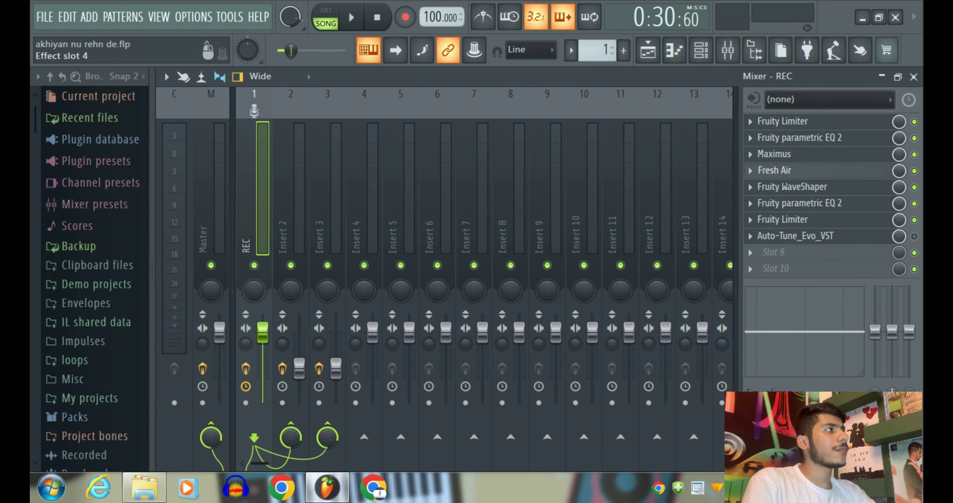
{"action": "left_click", "coordinate": [647, 95]}
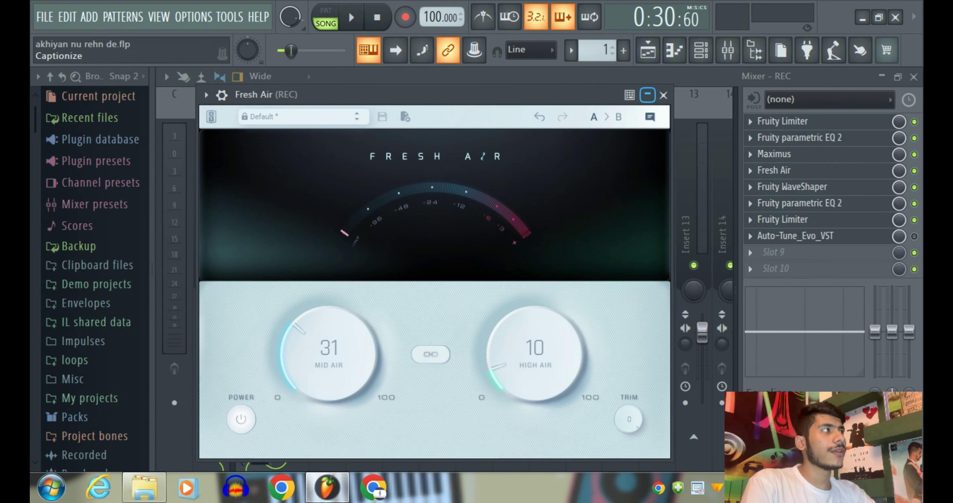
{"action": "left_click", "coordinate": [647, 94]}
- Bring up the Fruity WaveShaper and examine the second Fruity parametric EQ 2 curve on the REC track
{"action": "left_click", "coordinate": [796, 186]}
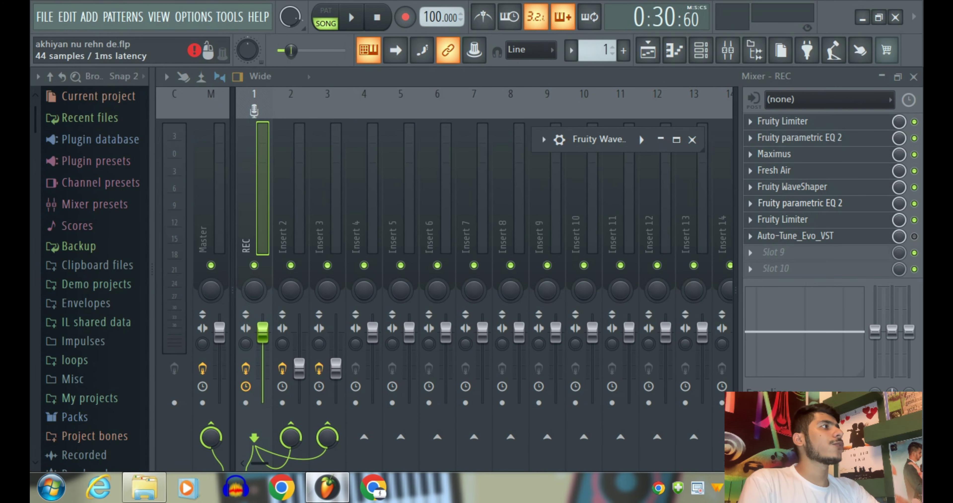
{"action": "left_click", "coordinate": [796, 203]}
{"action": "left_click", "coordinate": [757, 178]}
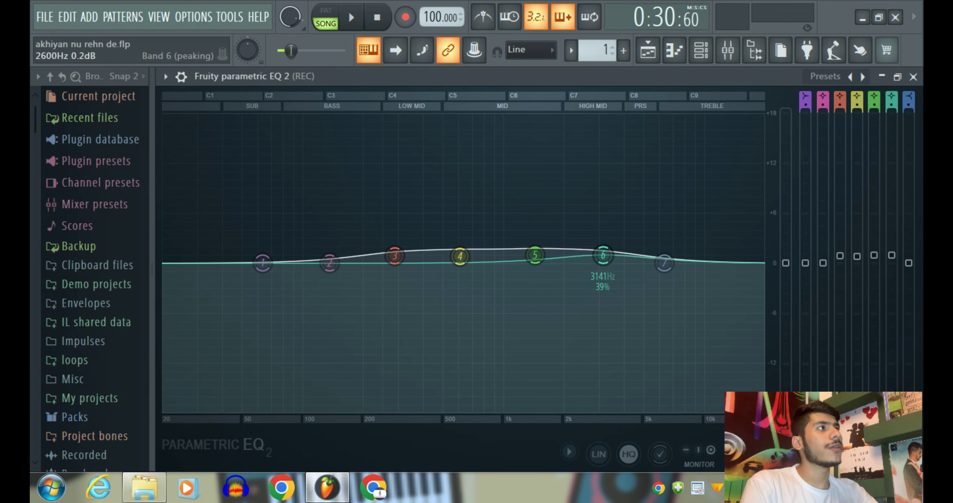
{"action": "left_click", "coordinate": [882, 76]}
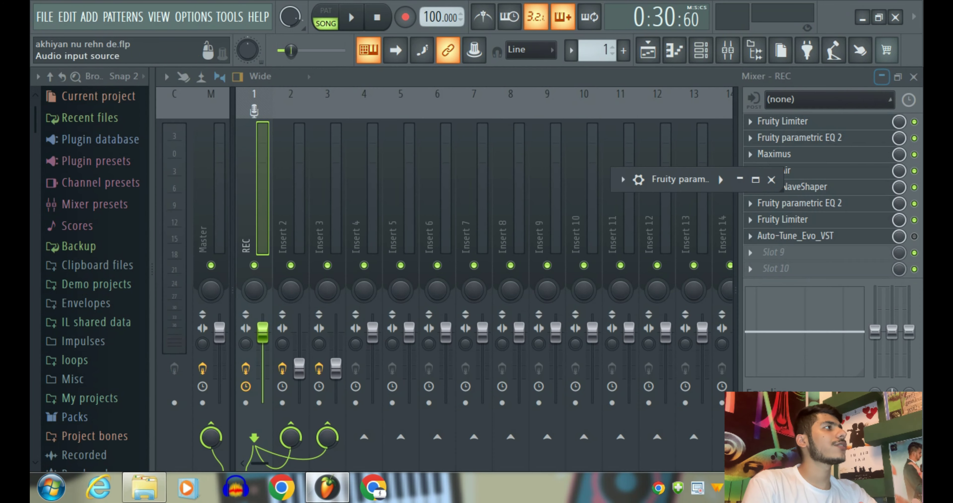
- Examine the second Fruity Limiter on the REC track at full size while playing the vocal
{"action": "left_click", "coordinate": [794, 219]}
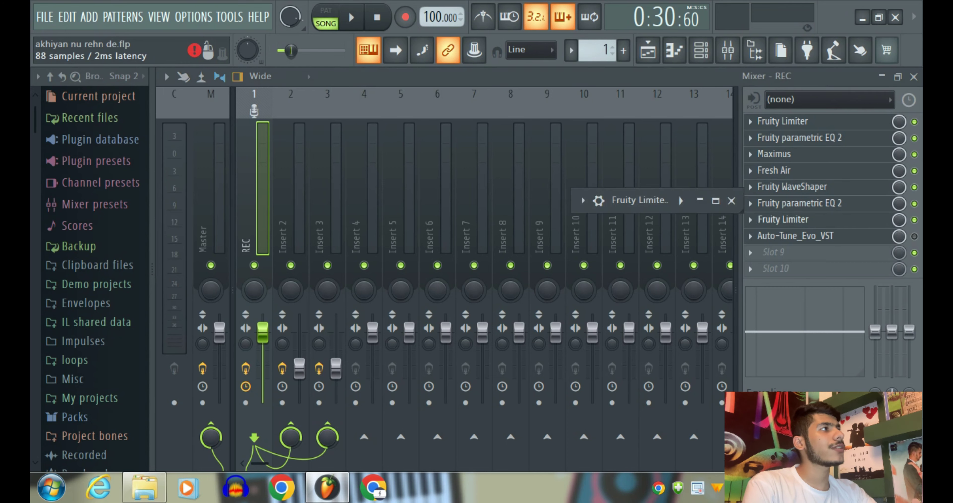
{"action": "left_click", "coordinate": [716, 200]}
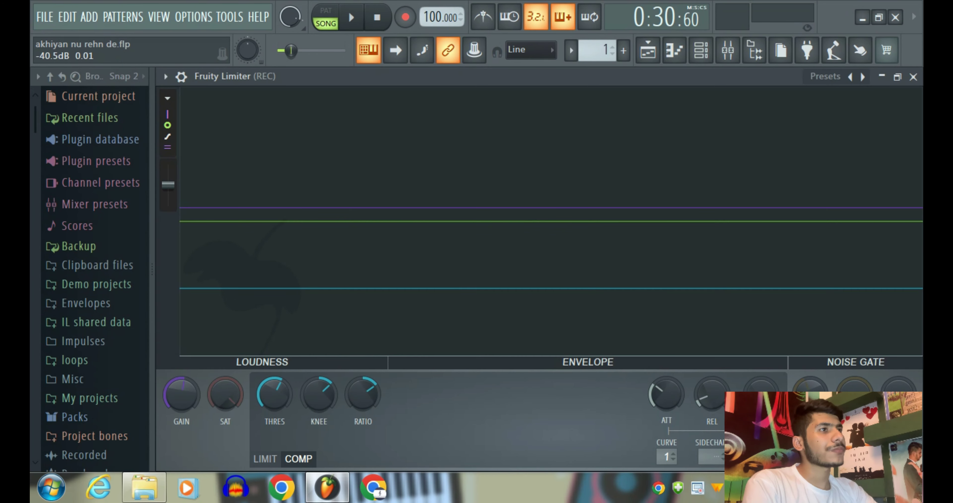
{"action": "key", "text": "space"}
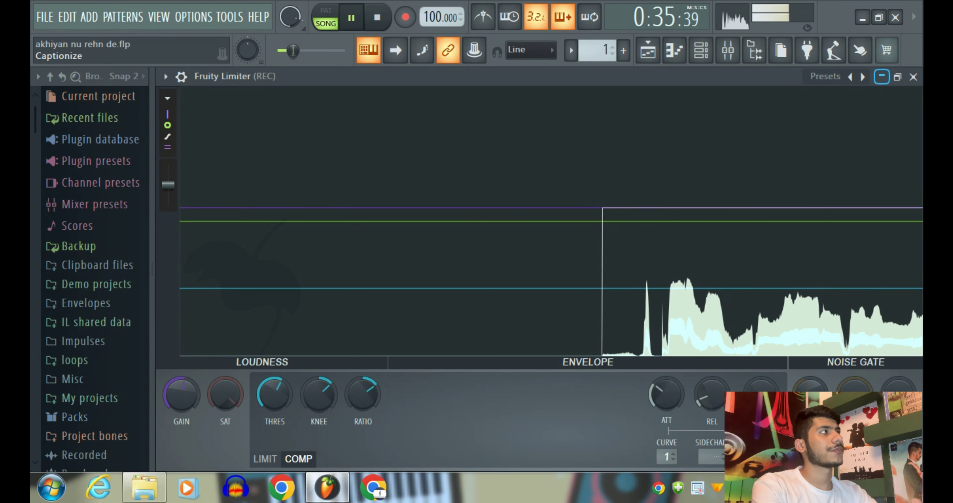
{"action": "key", "text": "space"}
{"action": "left_click", "coordinate": [882, 76]}
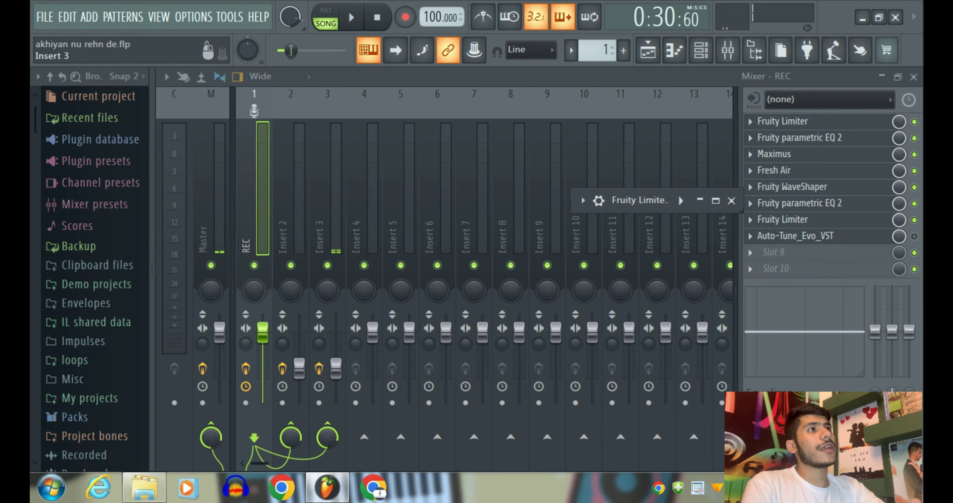
- Inspect the effects on Insert 2 and Insert 3, reselect the REC track, and minimize the mixer
{"action": "left_click", "coordinate": [298, 222]}
{"action": "left_click", "coordinate": [334, 222]}
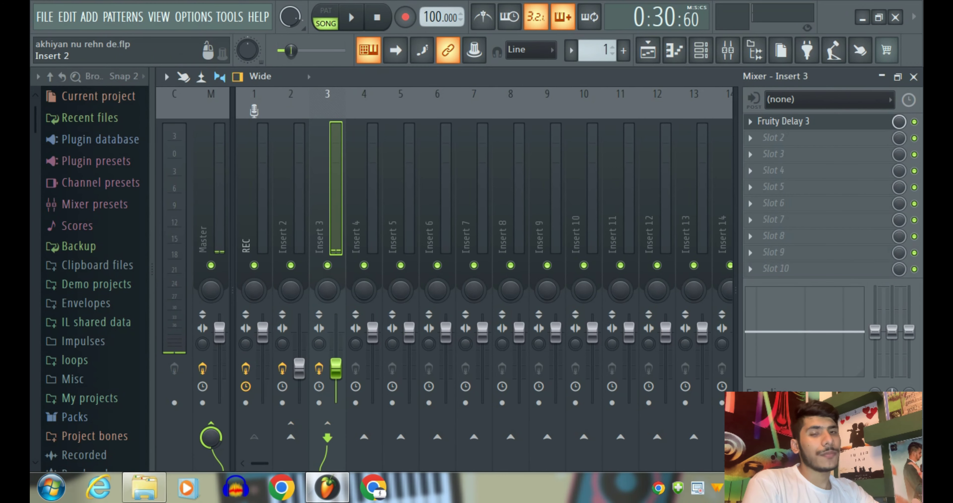
{"action": "left_click", "coordinate": [292, 222]}
{"action": "left_click", "coordinate": [256, 222]}
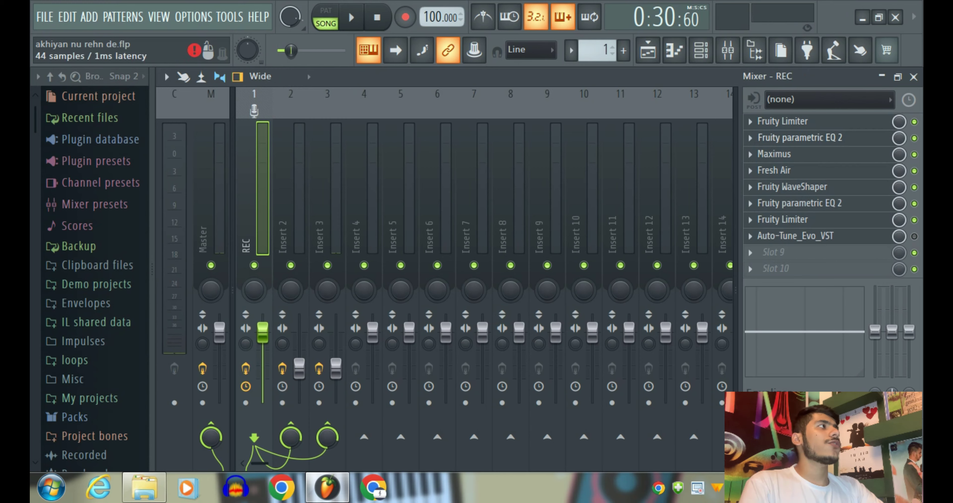
{"action": "left_click", "coordinate": [883, 76]}
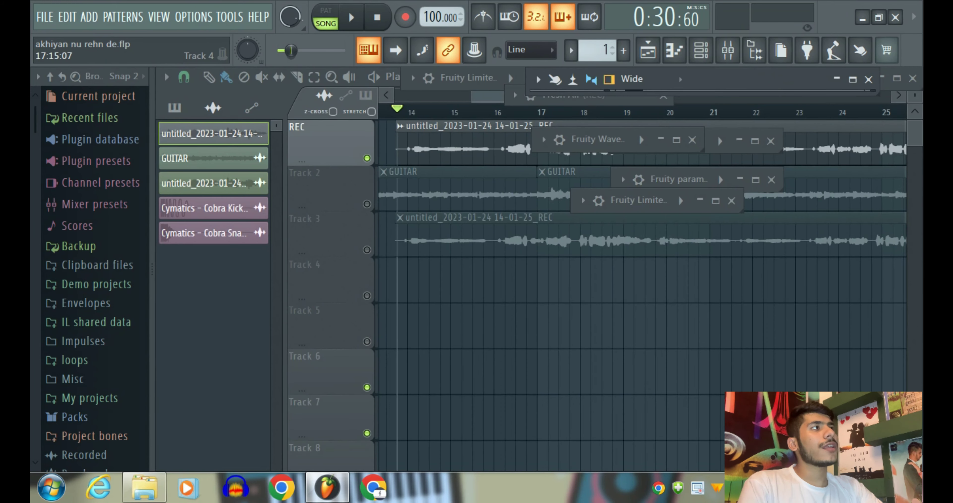